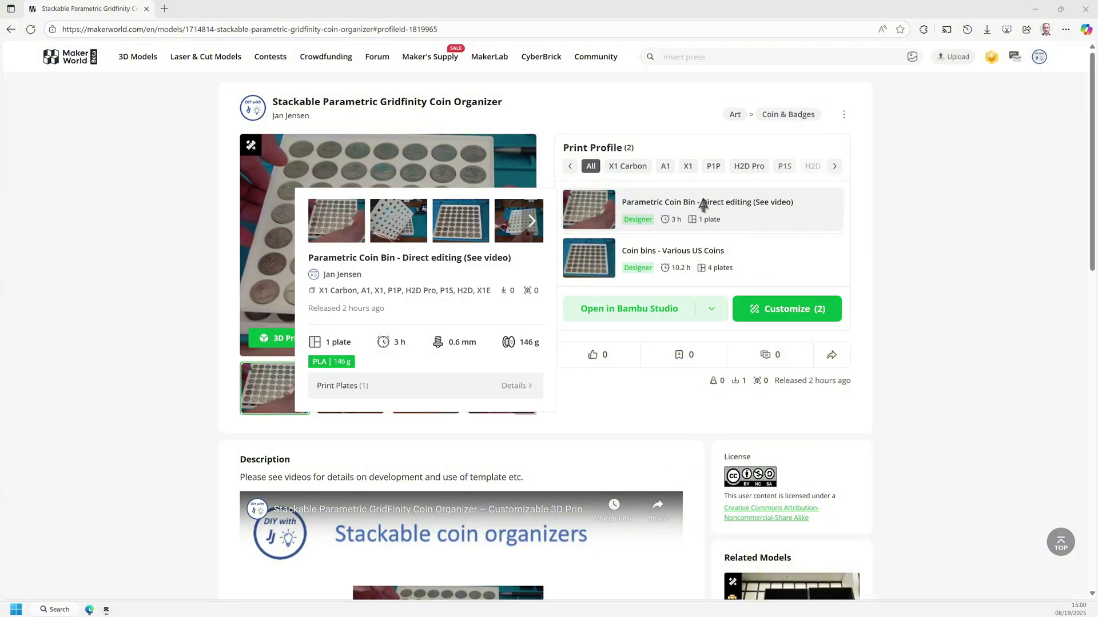
- Open Parametric Coin Bin.f3d in the customizer and regenerate the model with hole diameter 19.3, depth 1.75 and quantity 10
click(776, 316)
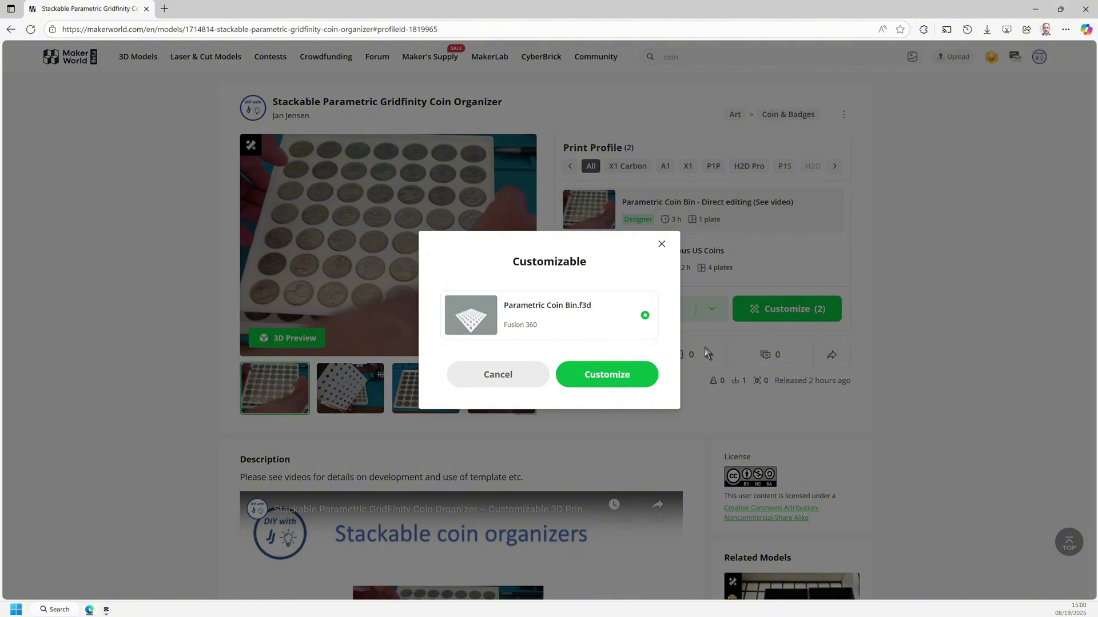
click(617, 376)
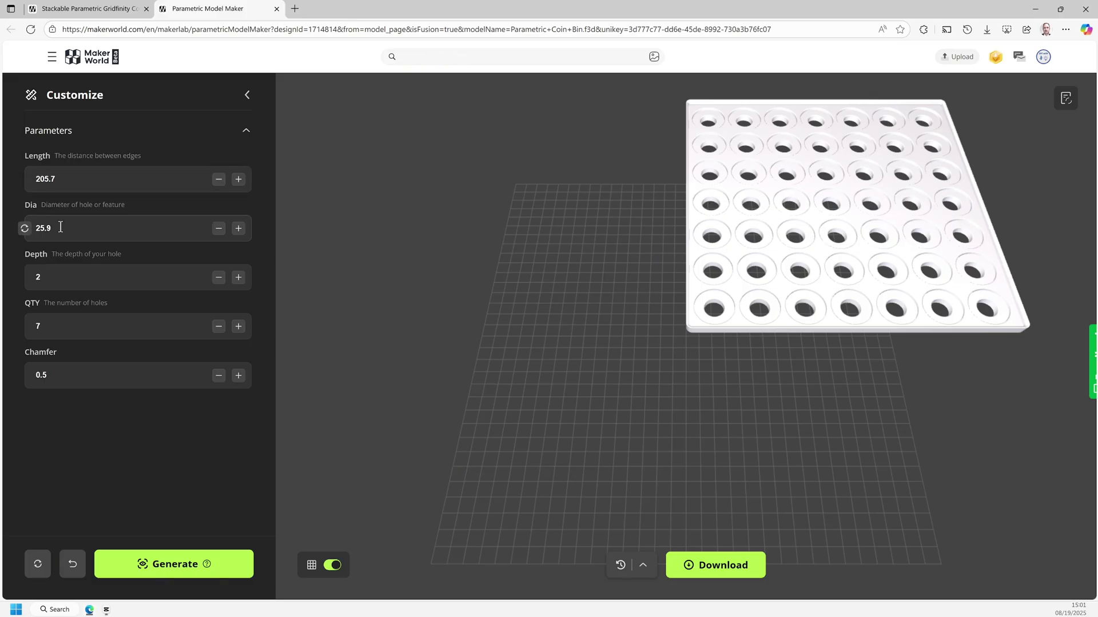
drag(60, 227, 27, 230)
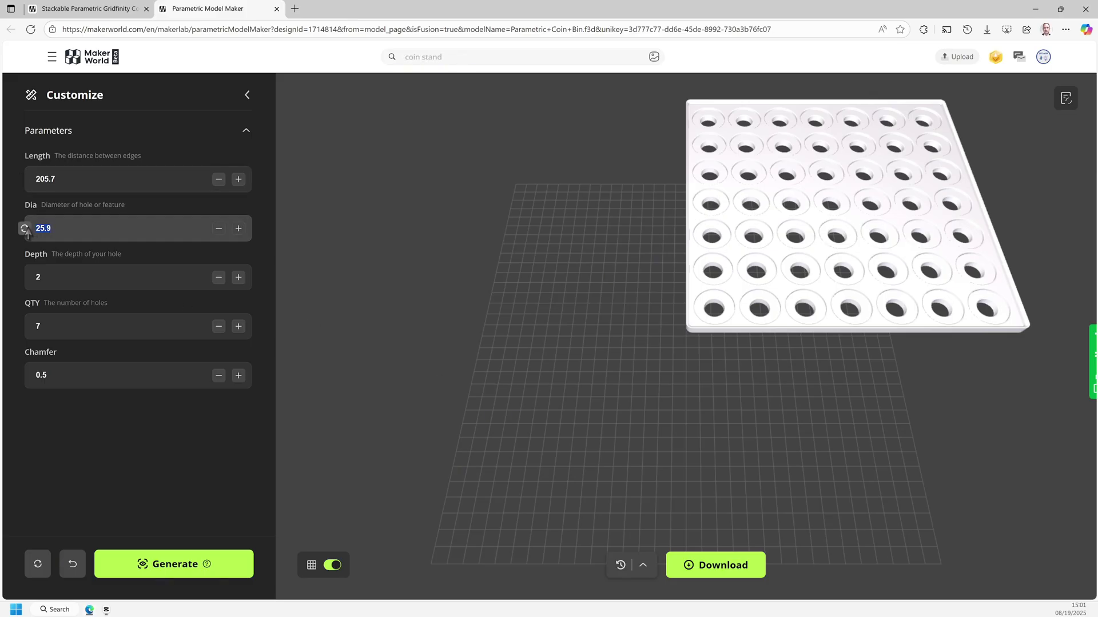
text(19.3)
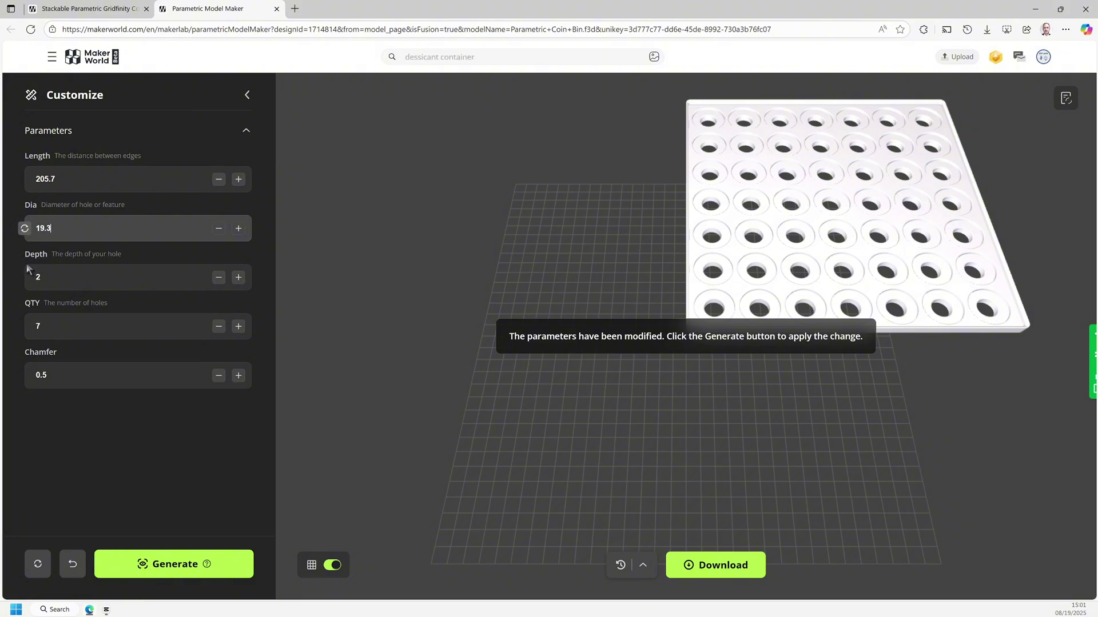
click(56, 278)
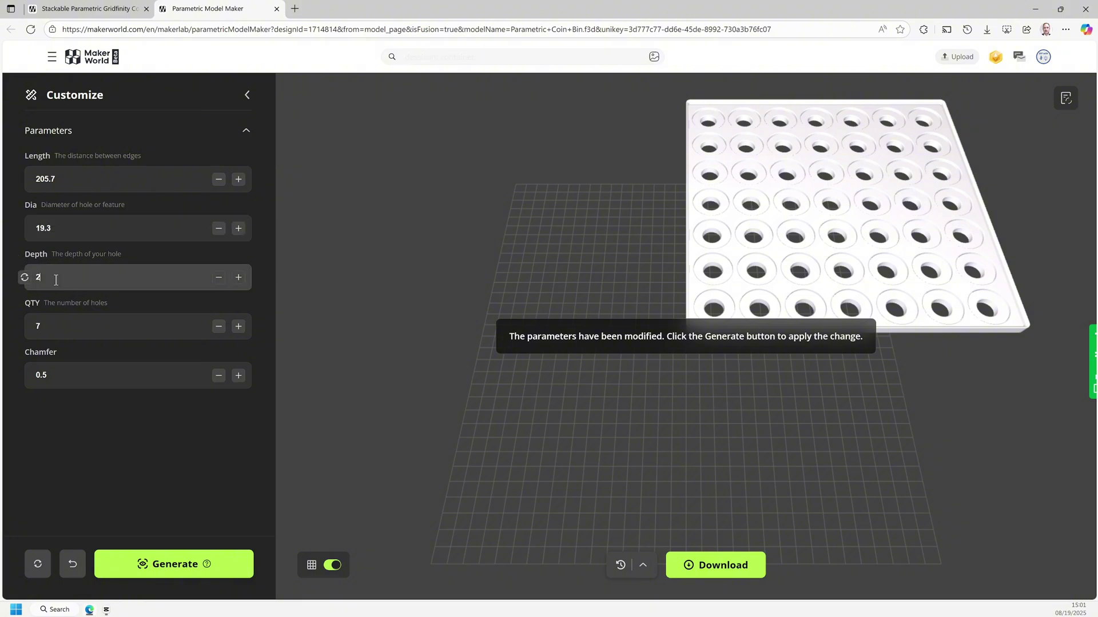
key(BackSpace)
text(1.75)
click(44, 326)
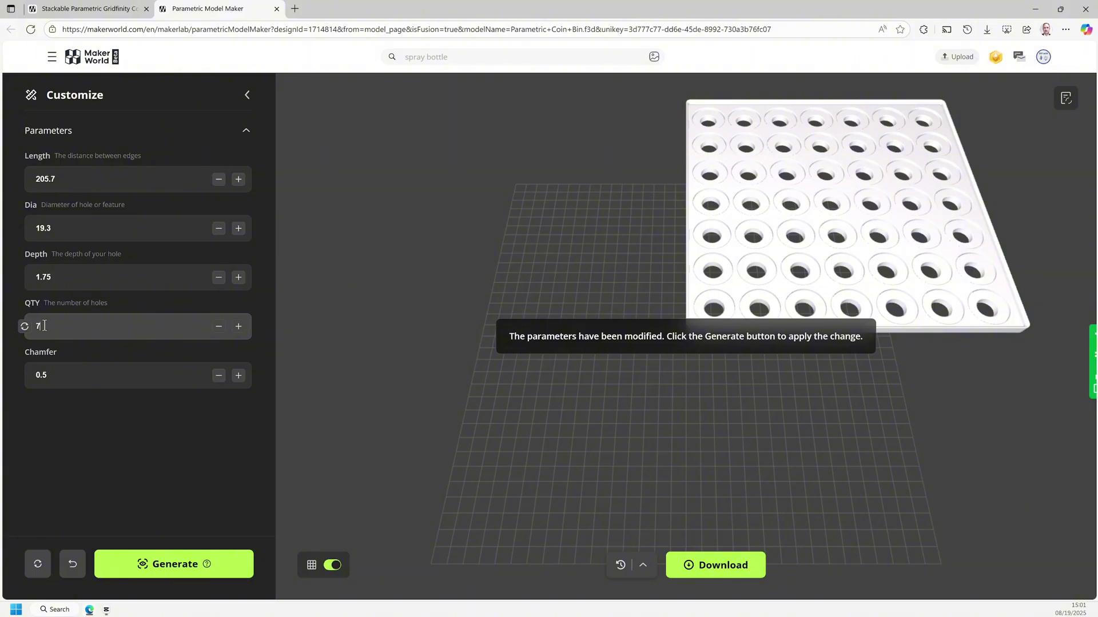
key(BackSpace)
text(10)
click(188, 561)
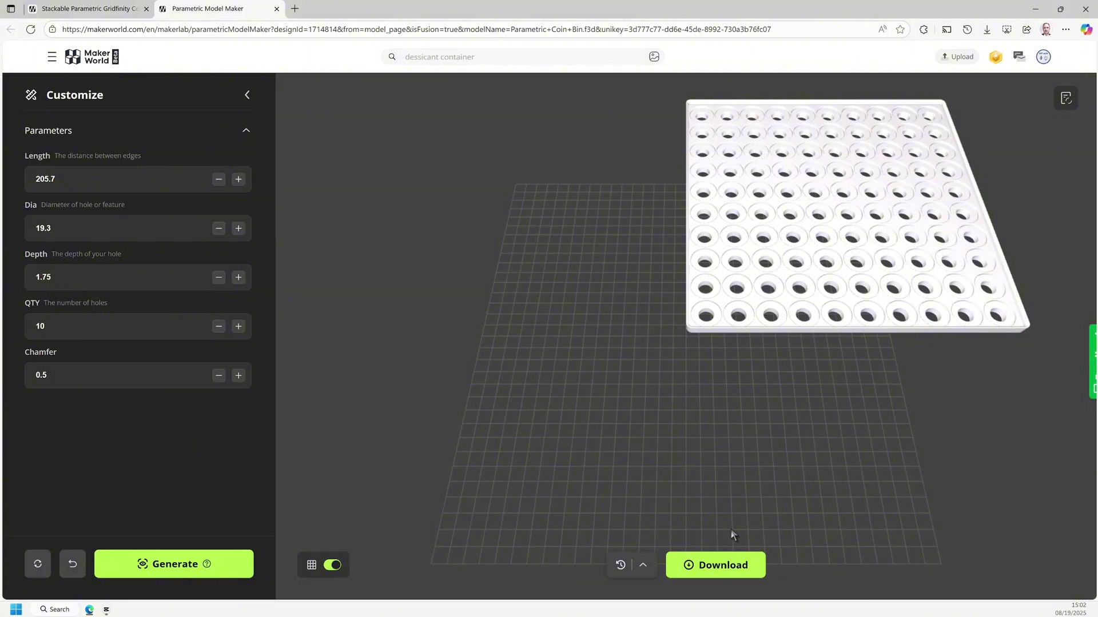
- Download the customized bin for the X1C printer as Parametric Coin Bin.3mf and close the customizer
click(713, 569)
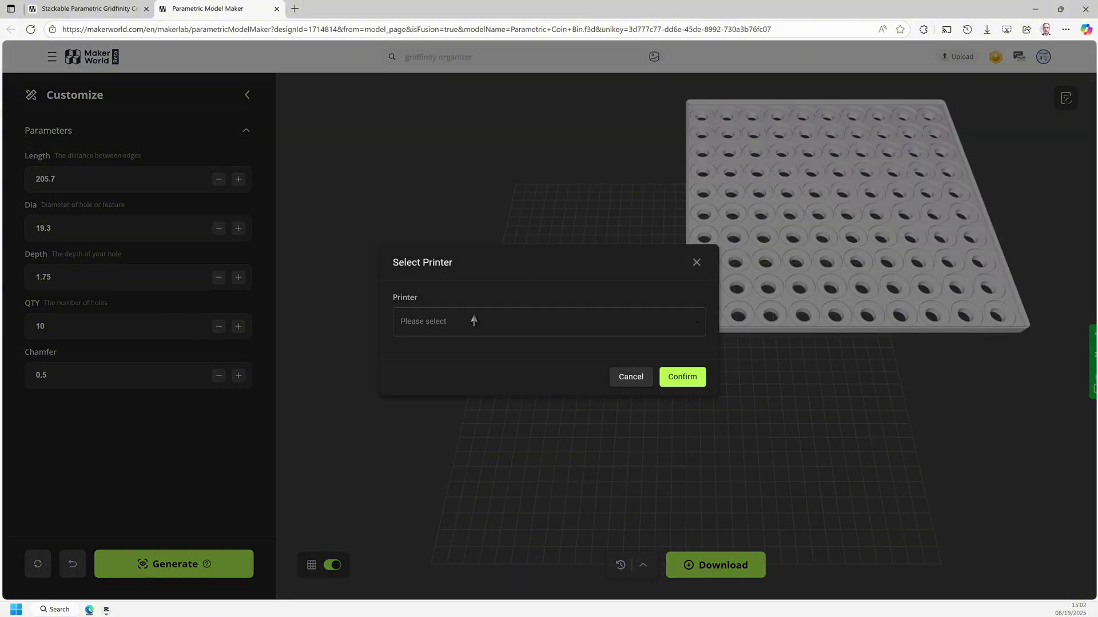
click(473, 321)
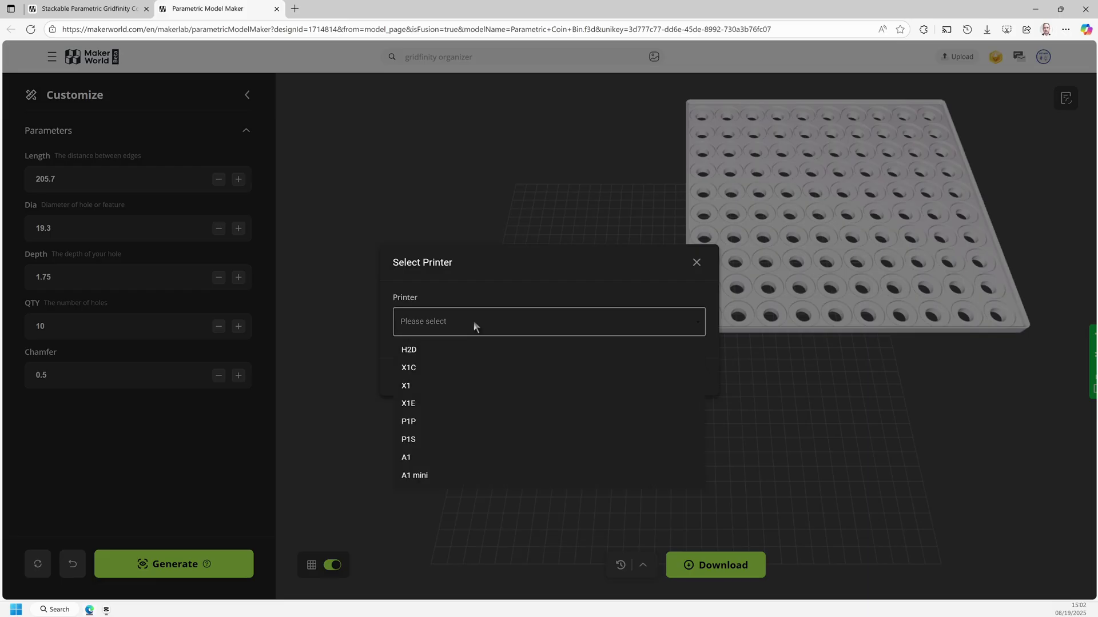
click(424, 371)
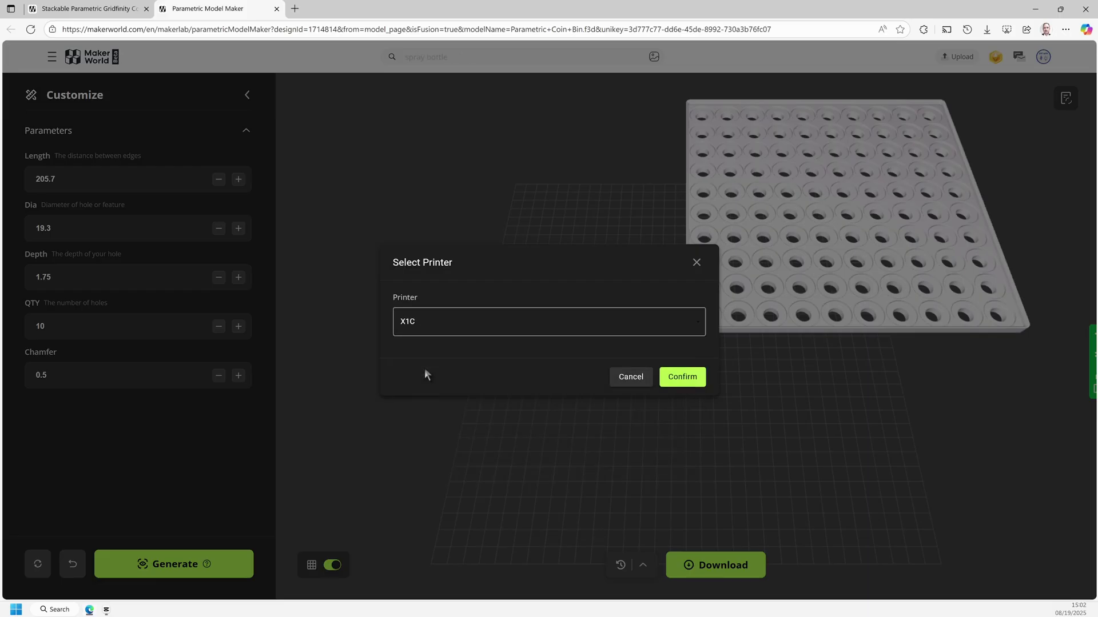
click(691, 379)
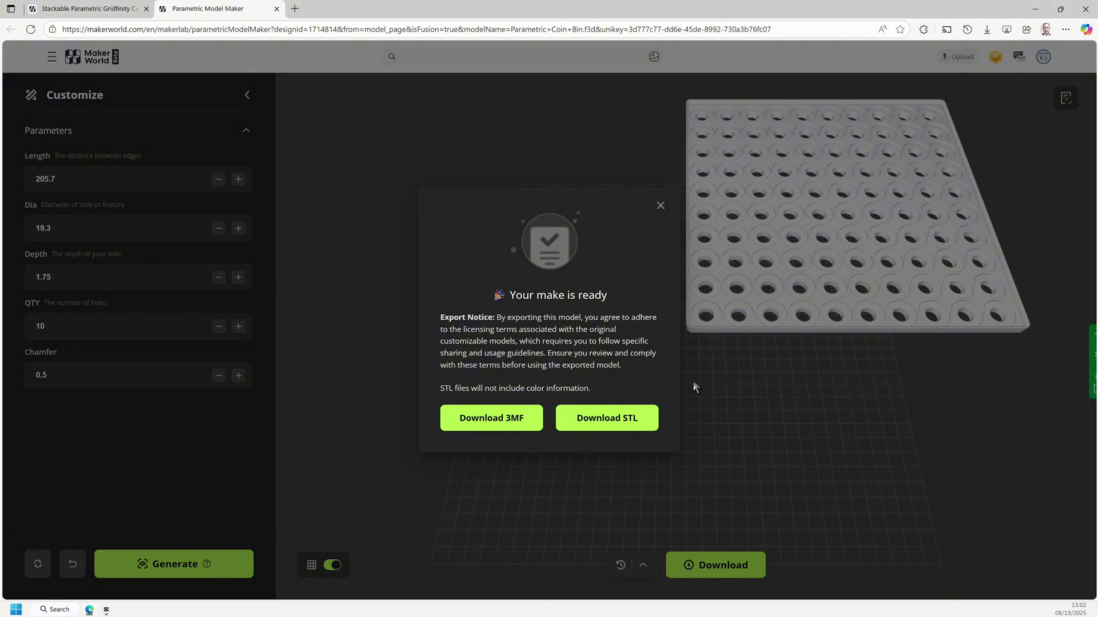
click(499, 420)
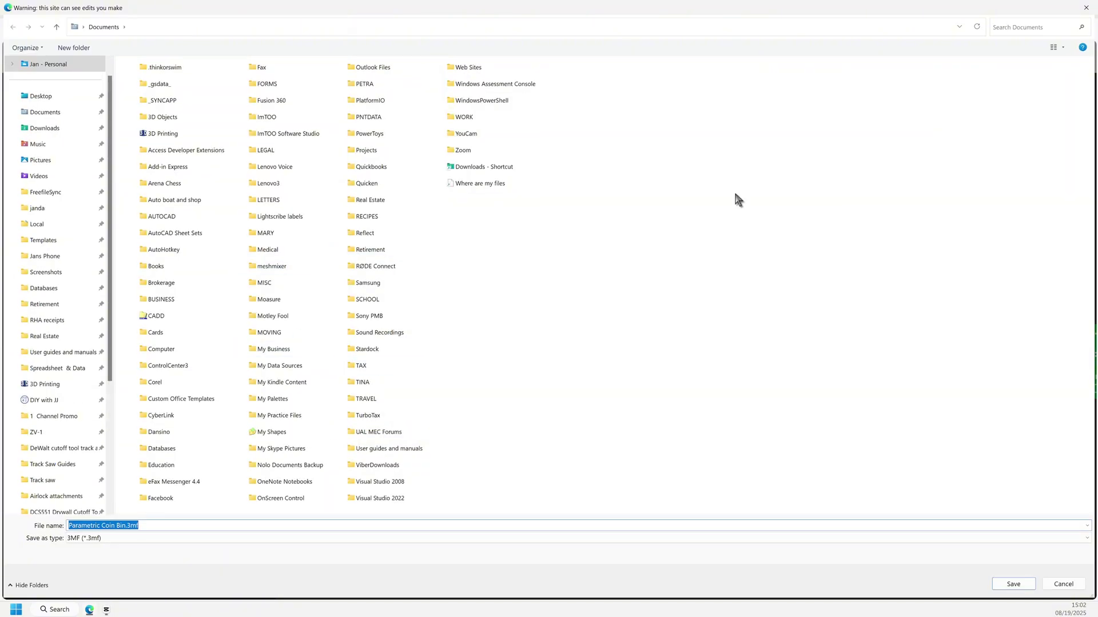
click(1023, 585)
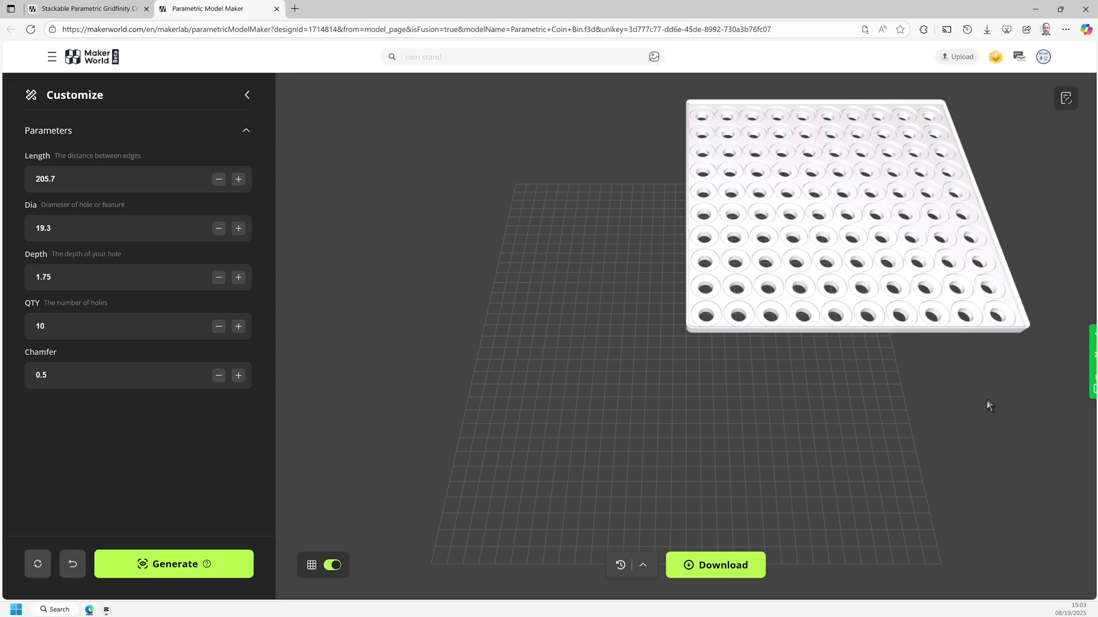
click(277, 9)
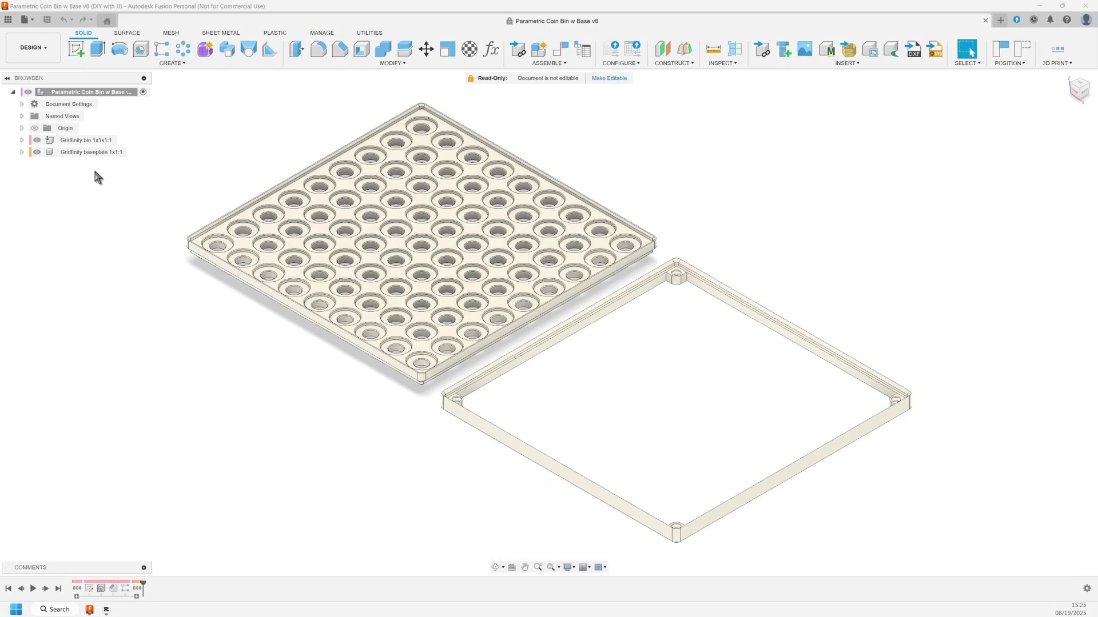
- In Autodesk Fusion, delete the Gridfinity baseplate component from the coin bin design, leaving only the bin
click(264, 213)
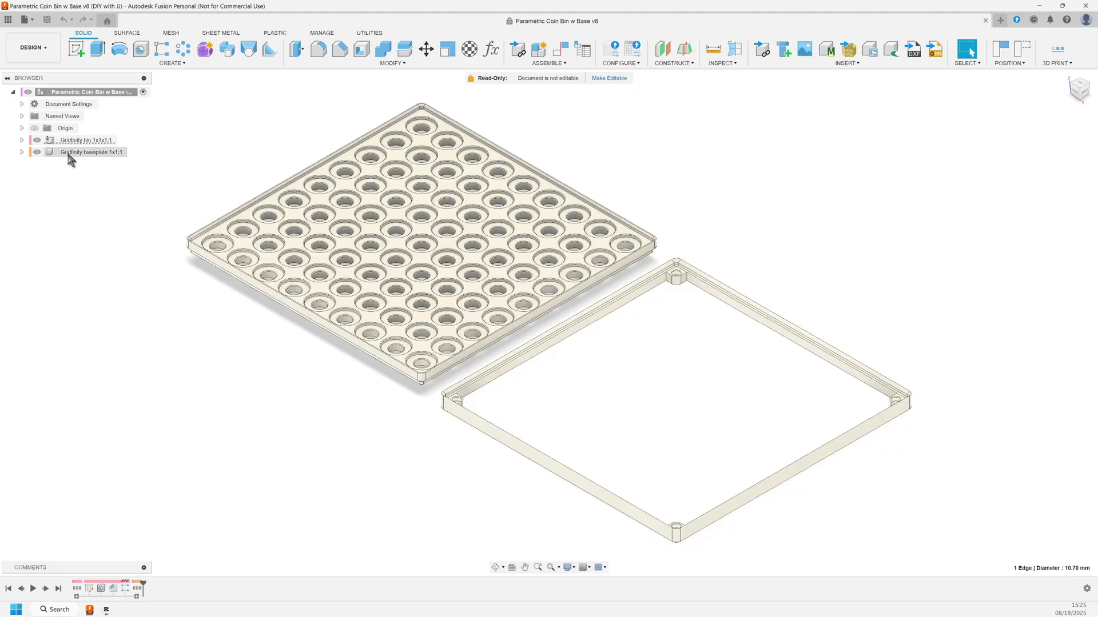
click(68, 153)
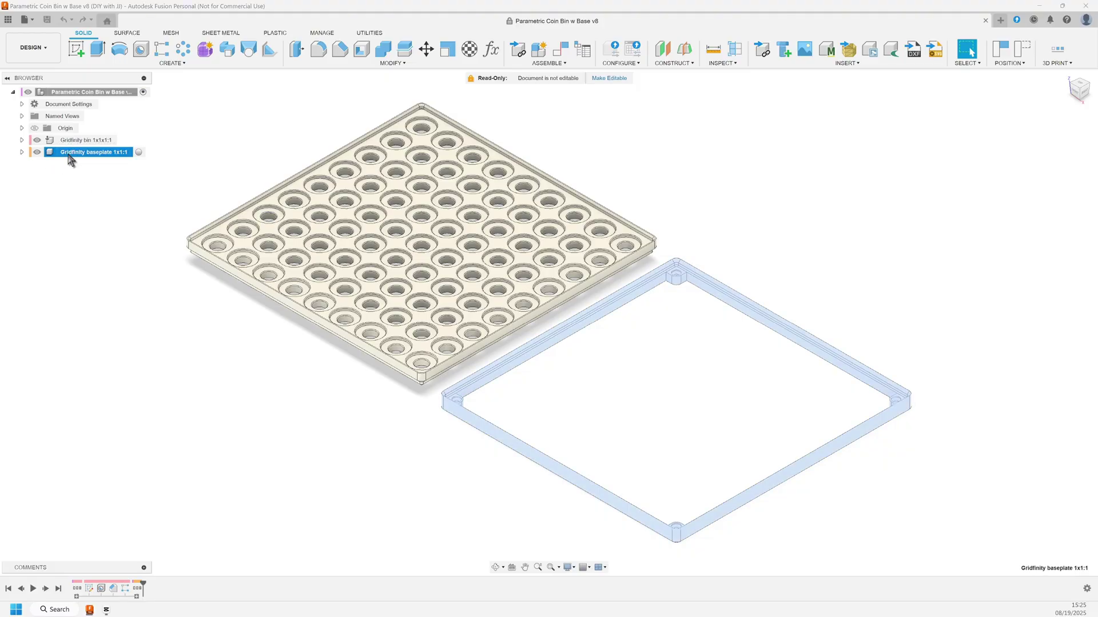
key(Delete)
key(Return)
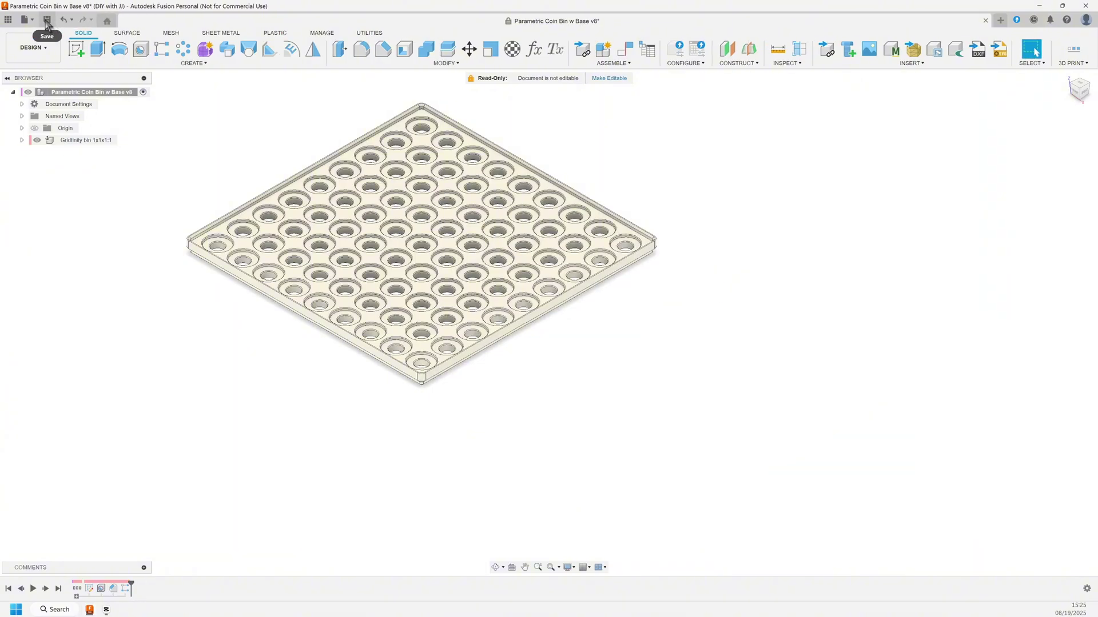
- Export the coin bin design as a STEP file to the Household/Coins folder
click(26, 20)
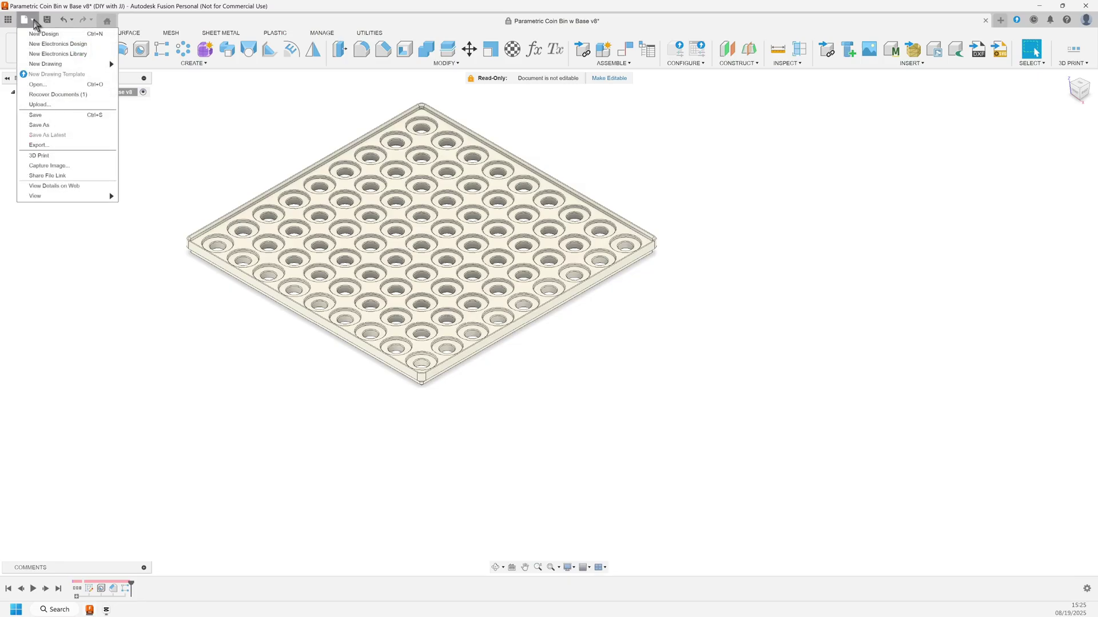
click(62, 145)
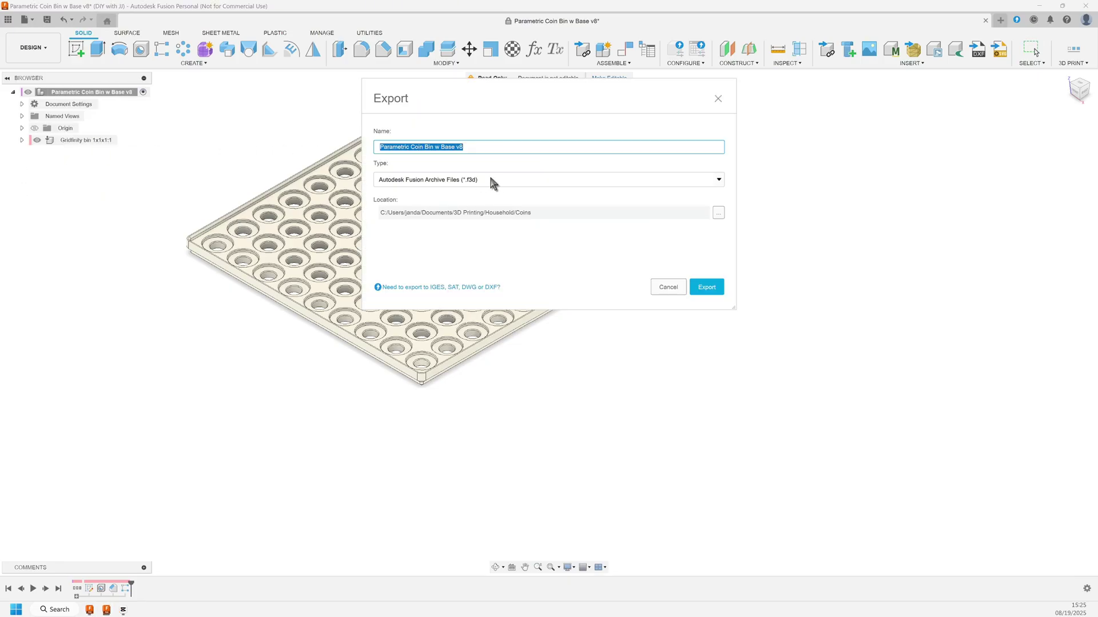
click(493, 178)
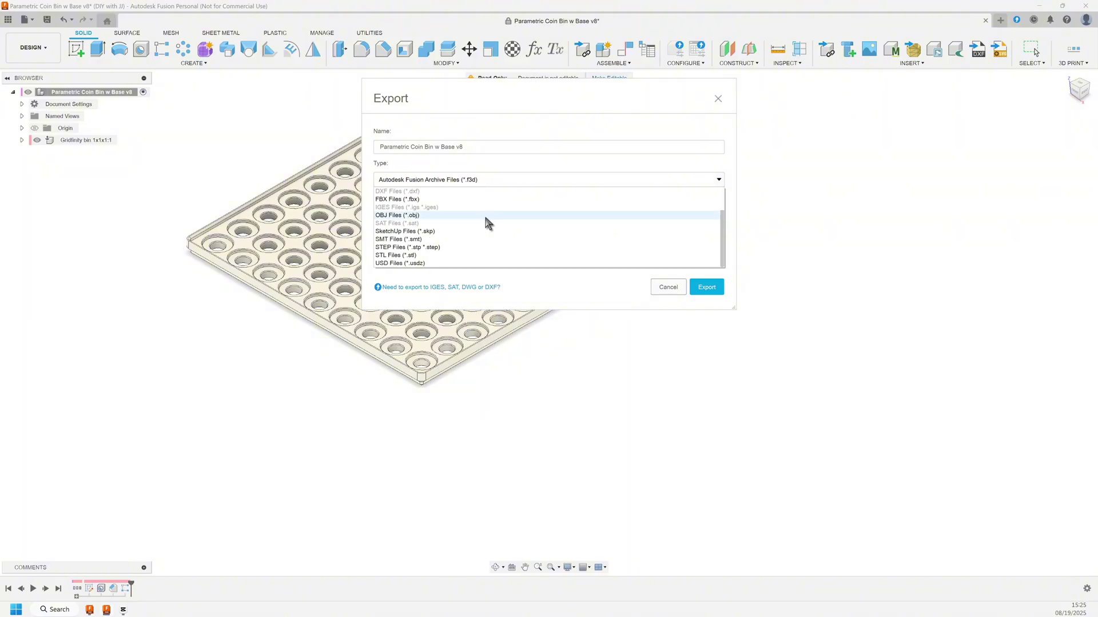
click(447, 248)
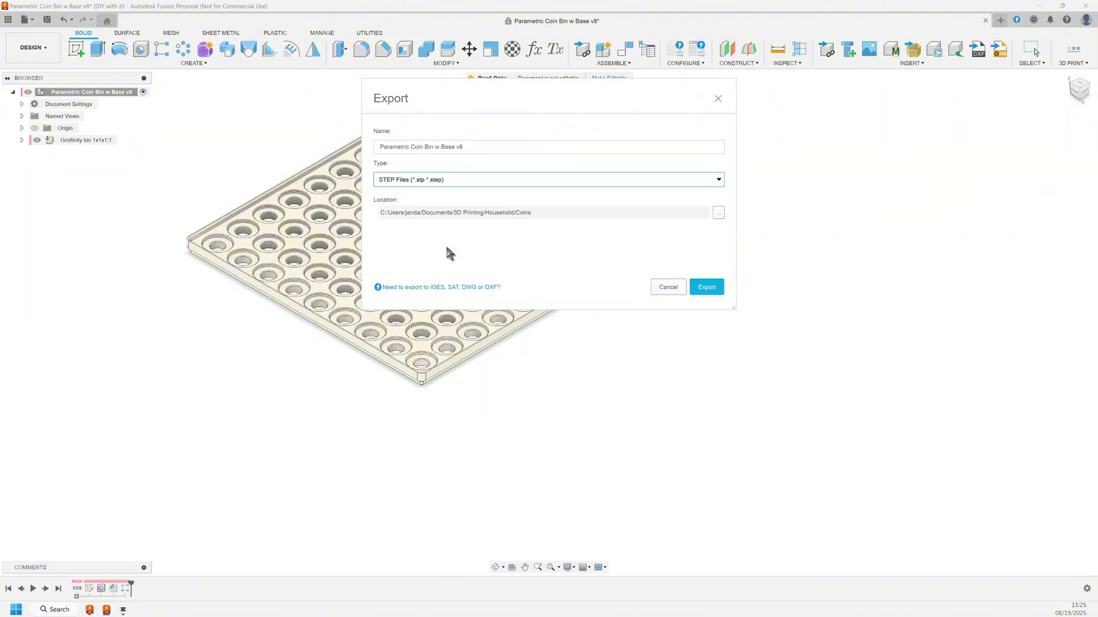
click(706, 290)
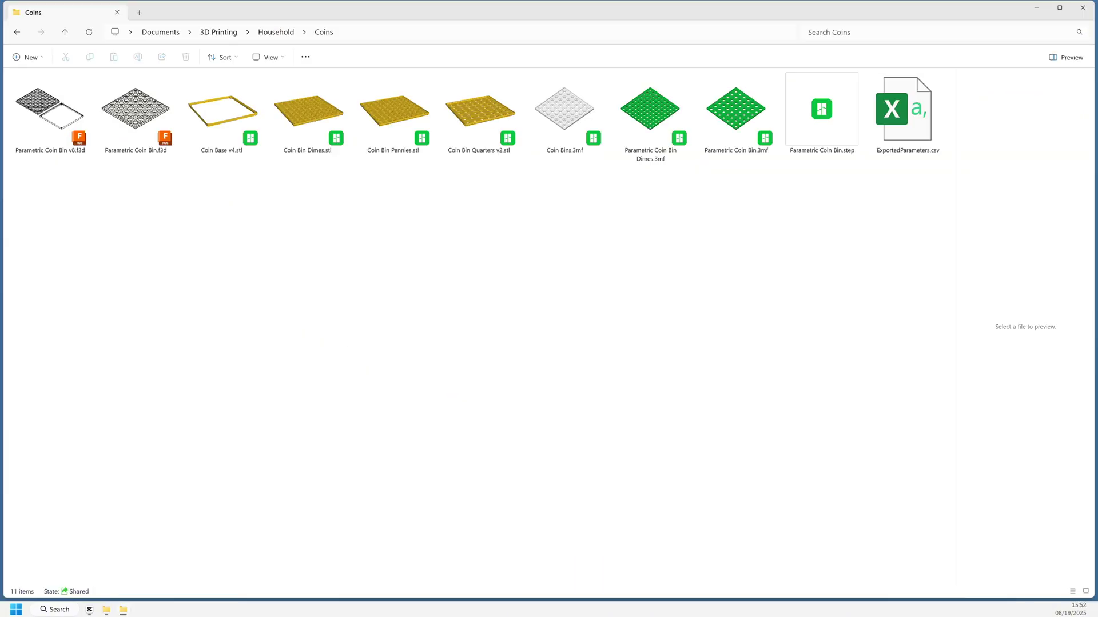
- Open Parametric Coin Bin.step in Bambu Studio, adjusting the linear deflection in the STEP import parameters and accepting them
click(819, 117)
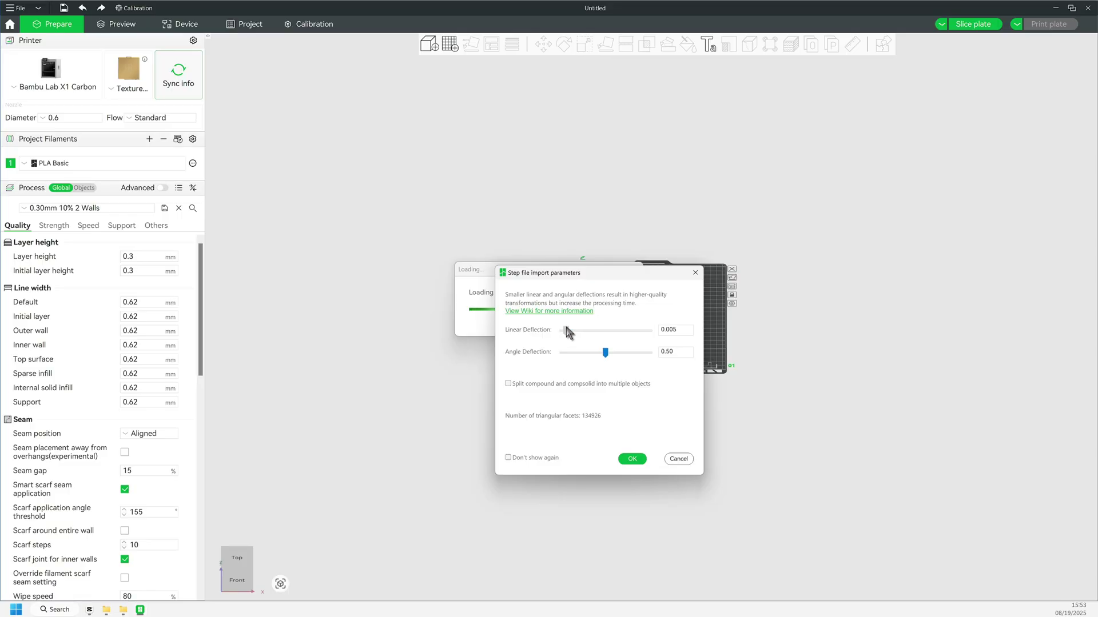
drag(565, 329, 564, 330)
drag(563, 330, 566, 330)
click(633, 460)
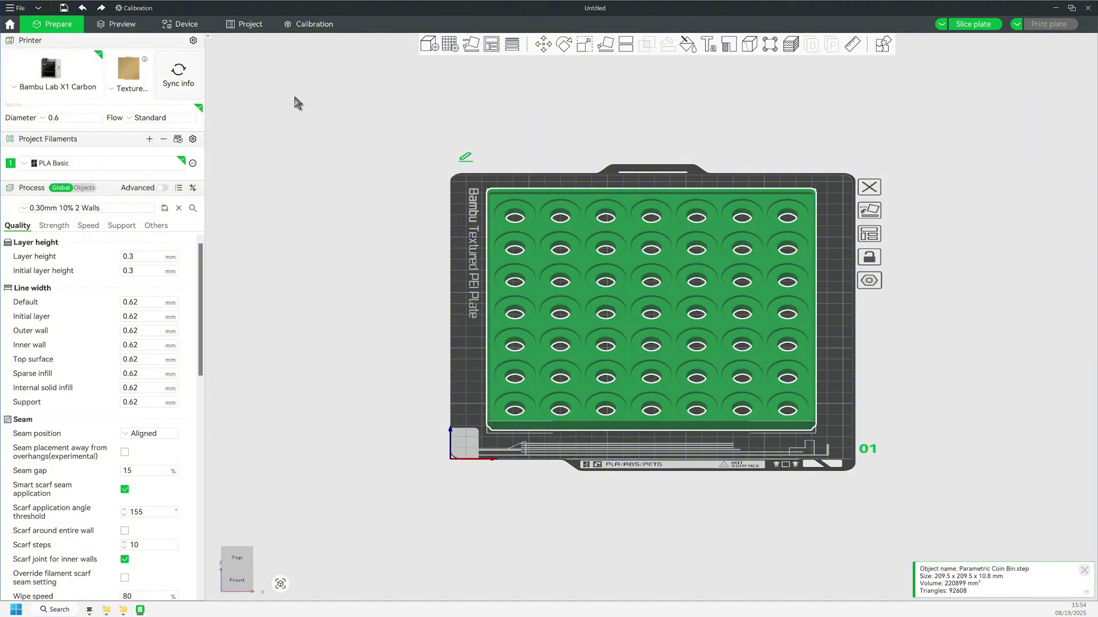
- Deselect the imported coin bin and save the project
click(305, 121)
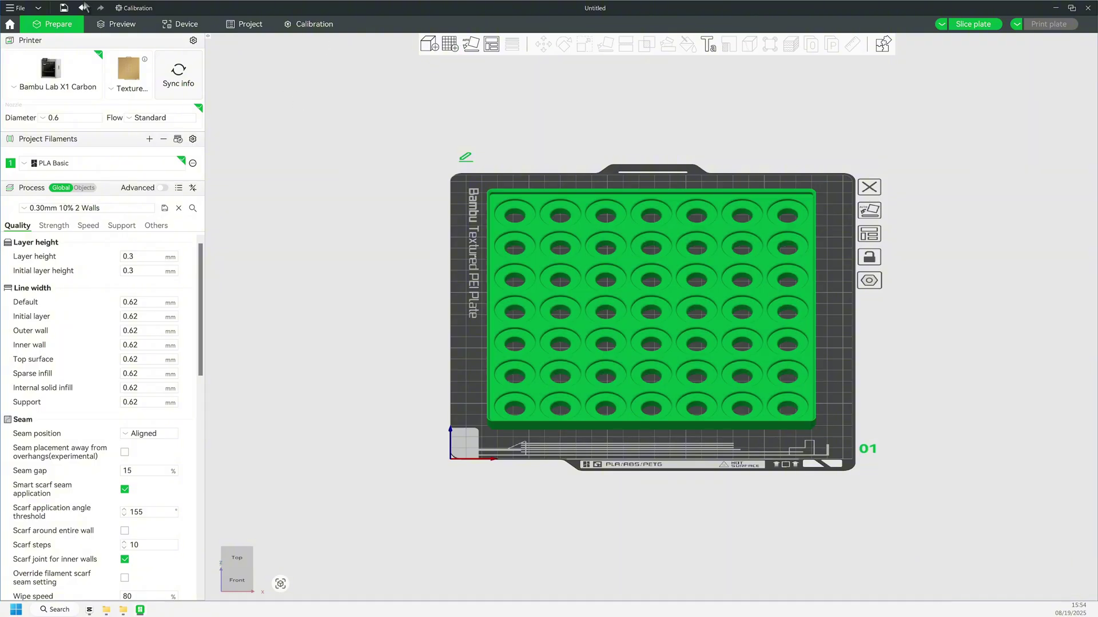
click(38, 9)
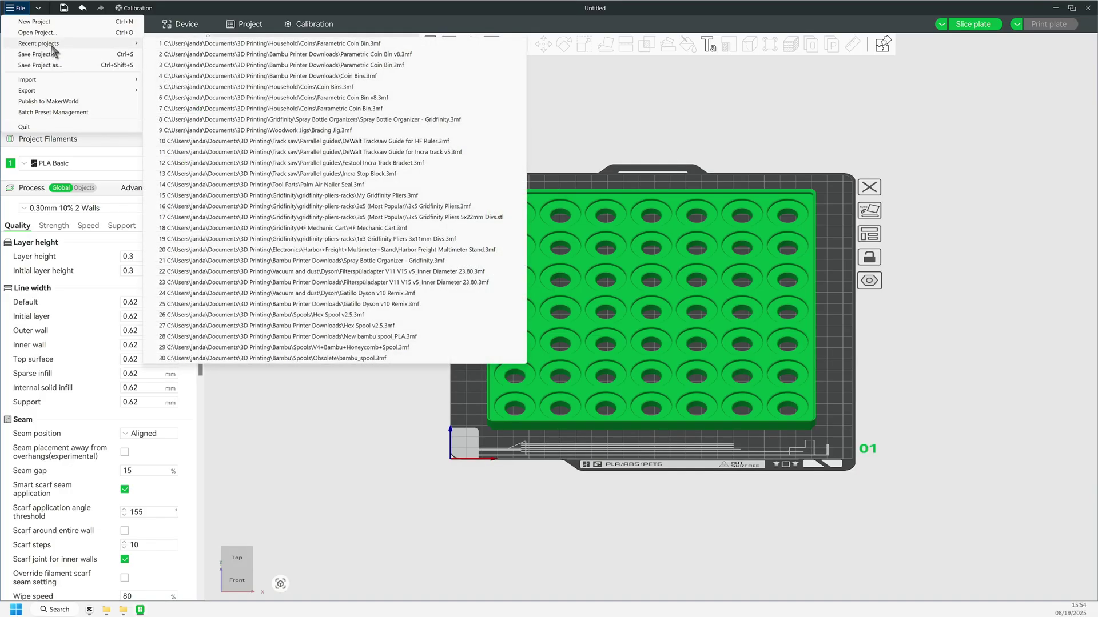
click(48, 54)
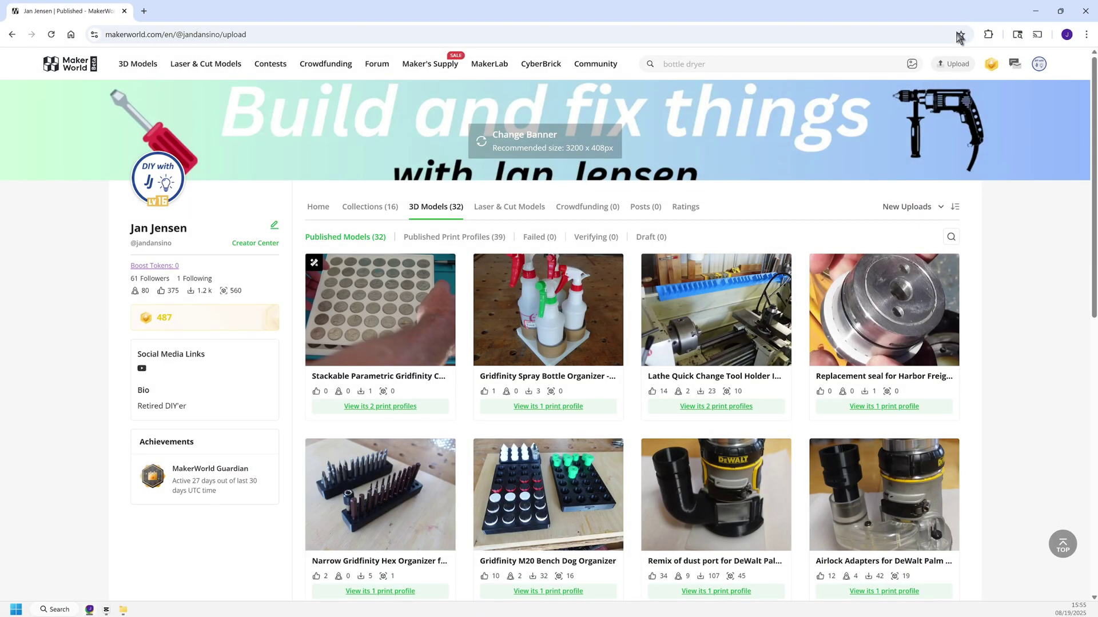
- On MakerWorld, start publishing a 3D original model and indicate that a Bambu Studio 3MF file is available
mouse_move(956, 71)
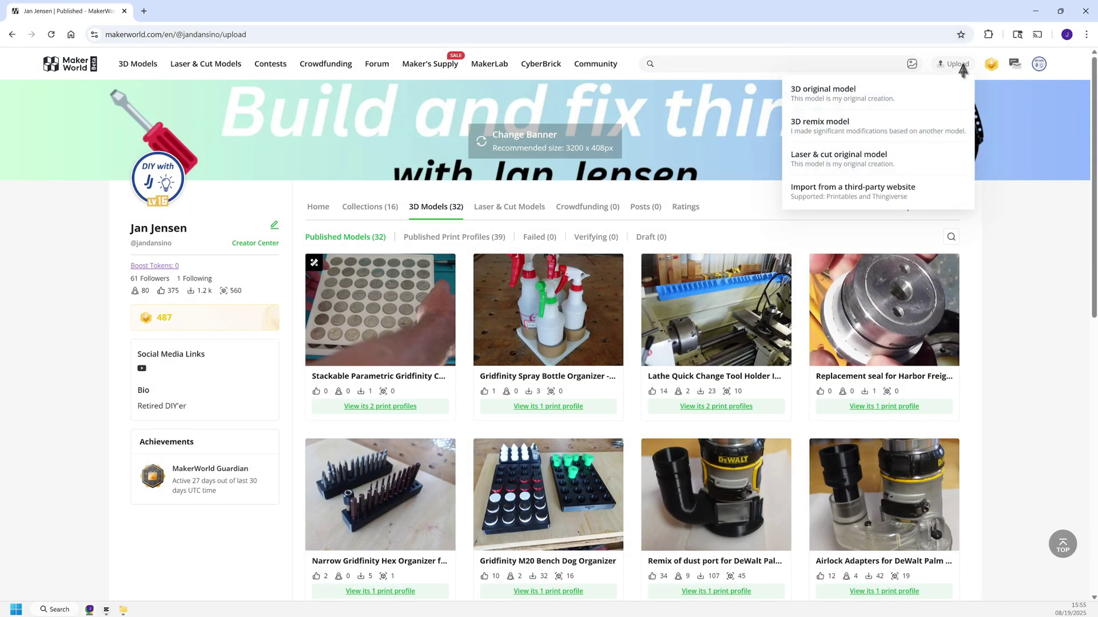
click(850, 104)
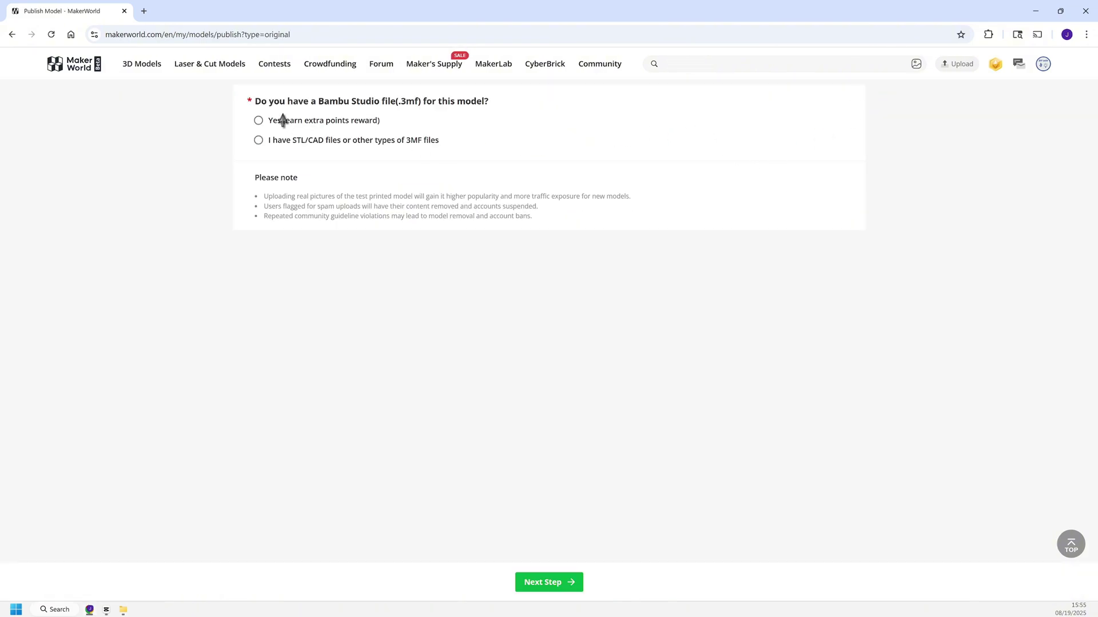
click(258, 121)
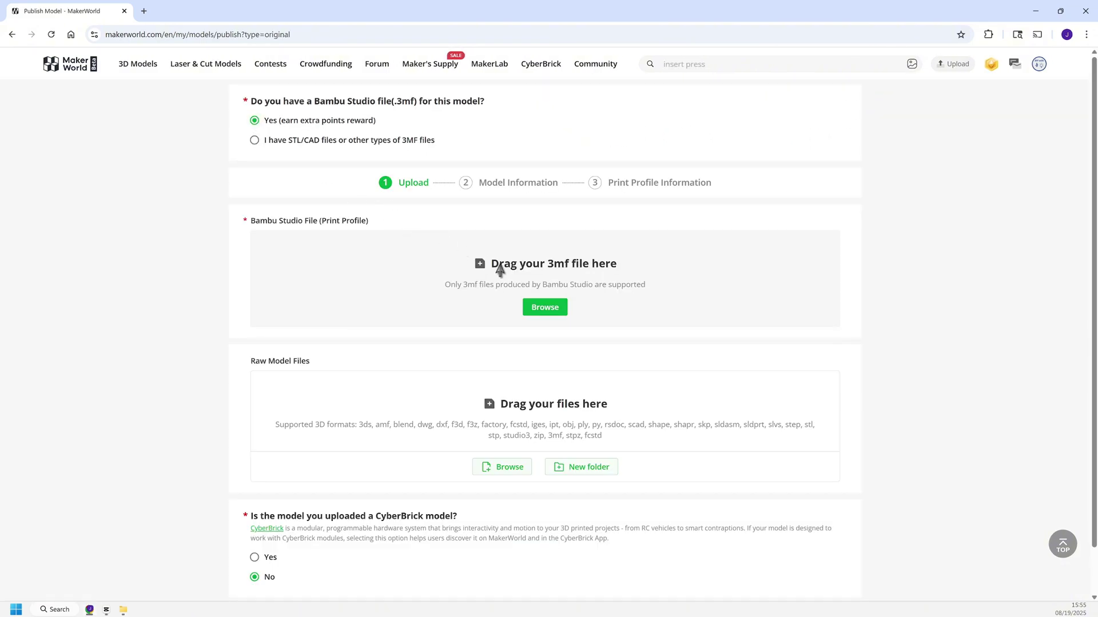